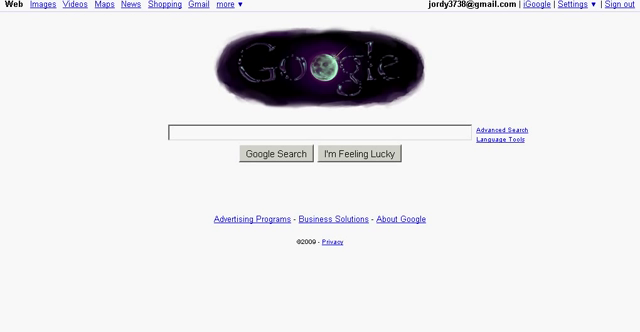
text(cabinets)
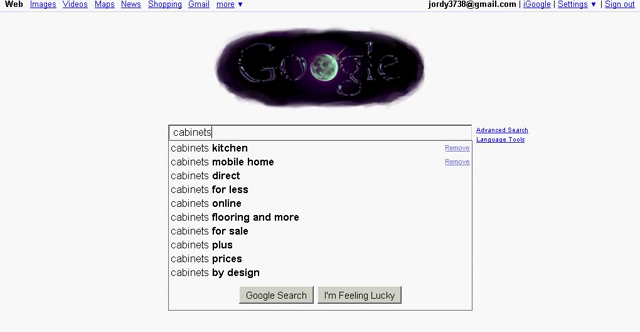
Search Google for the 'cabinets kitchen' autocomplete suggestion
click(226, 148)
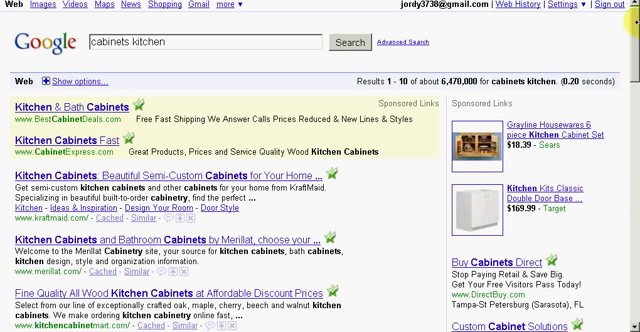
drag(634, 32, 627, 300)
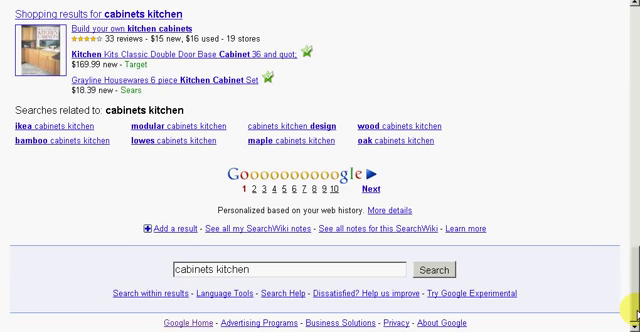
drag(633, 300, 633, 60)
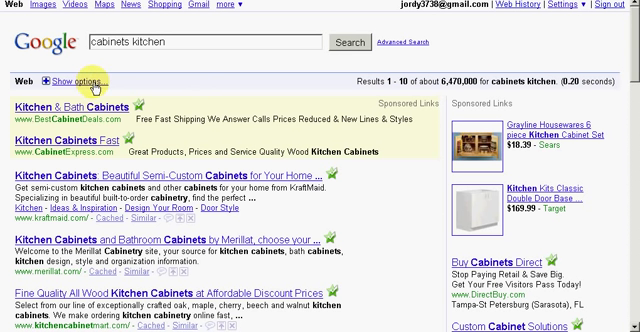
Show the search options sidebar and switch the results to the Wonder wheel view
click(95, 84)
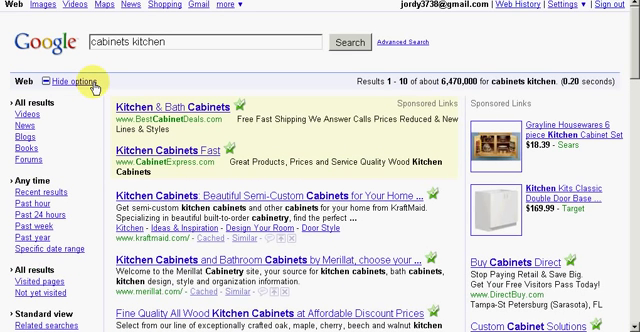
scroll(30, 160, down, 2)
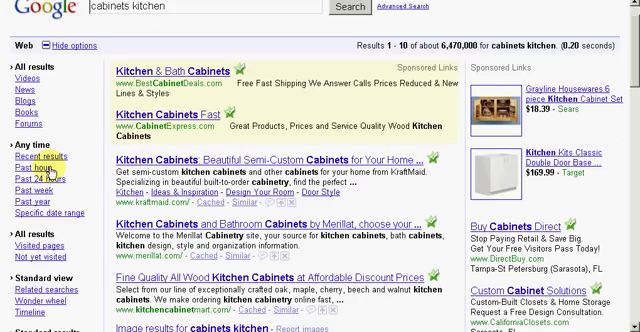
scroll(25, 280, down, 2)
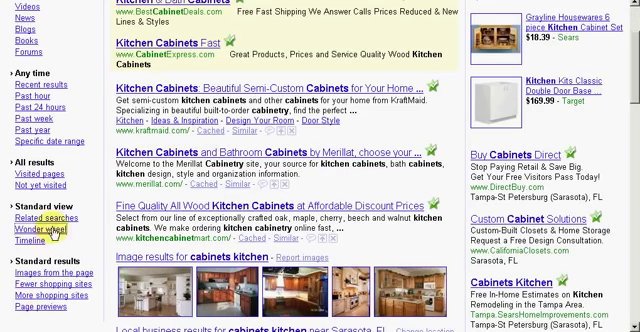
click(40, 229)
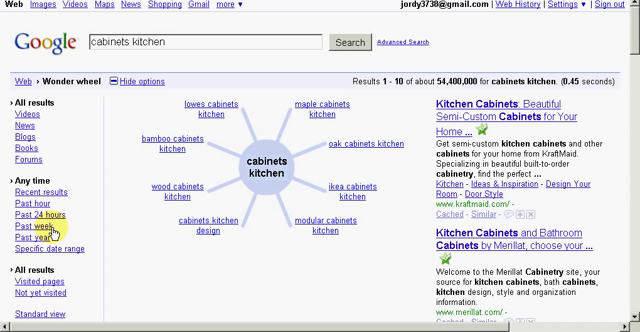
Center the Wonder wheel on the 'modular cabinets kitchen' node
click(366, 220)
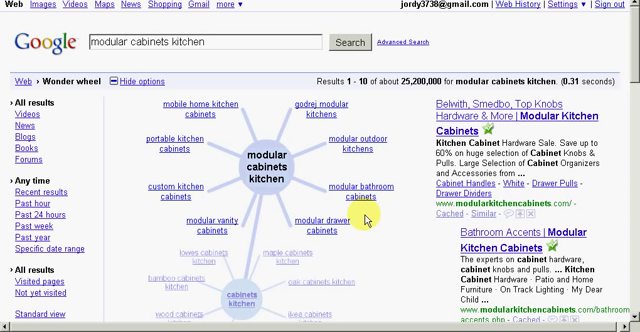
Run a KeywordSpy Domains search for cabinets.com
click(160, 1)
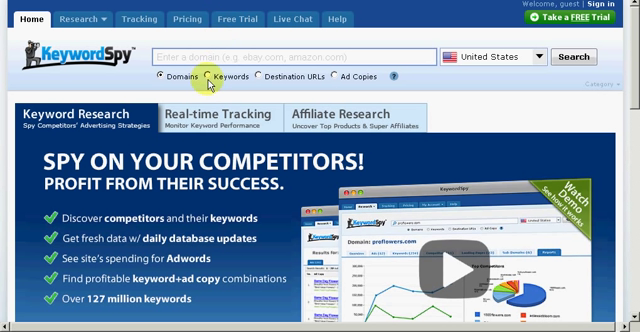
click(231, 58)
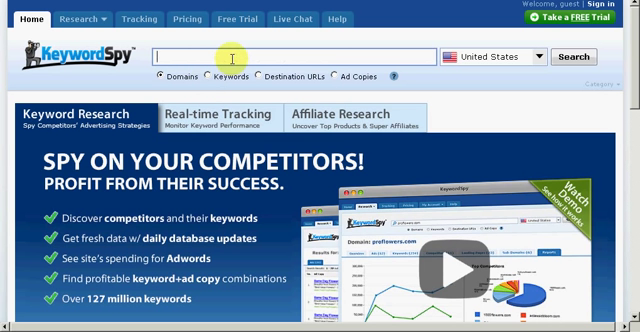
text(cabinets.com)
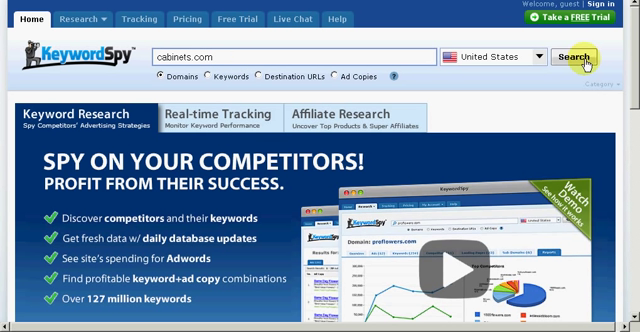
click(585, 60)
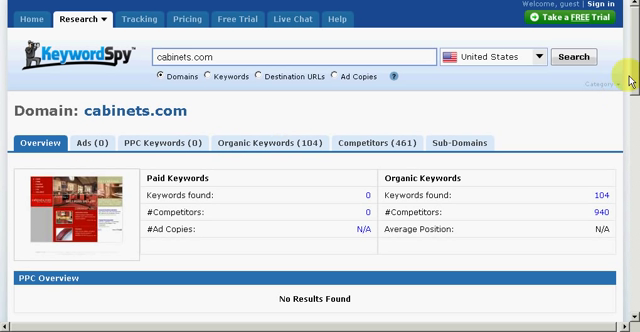
drag(634, 62, 634, 140)
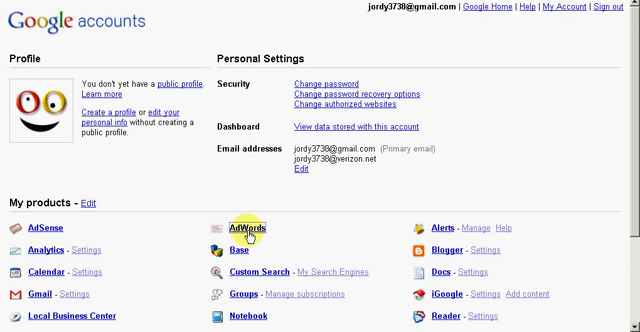
Sign in to the AdWords account and go to the Opportunities page of keyword ideas
click(248, 228)
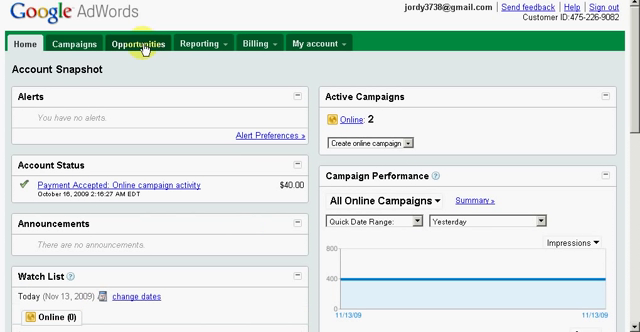
click(138, 44)
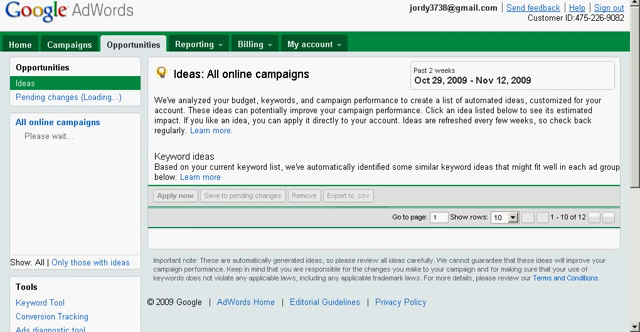
Get Keyword Tool ideas for the keyword 'cabinets'
click(38, 303)
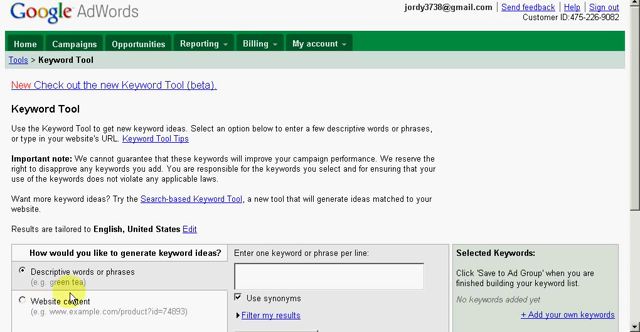
click(269, 271)
text(cabinets)
scroll(269, 271, down, 2)
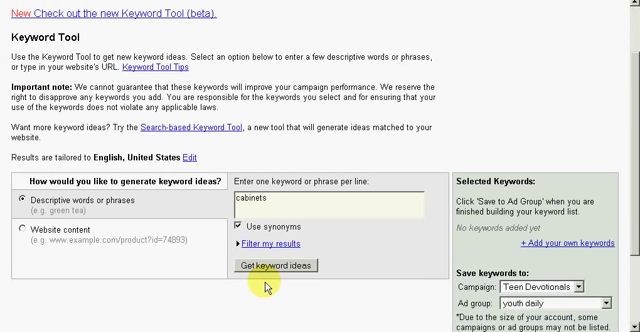
click(266, 267)
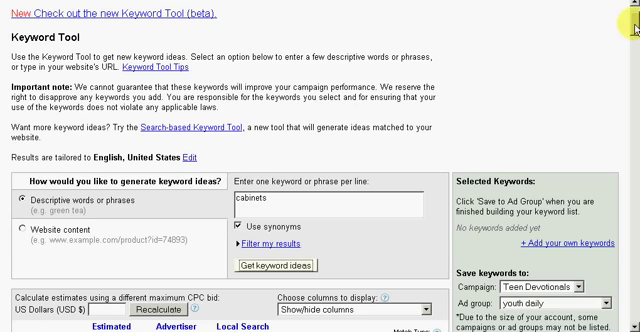
drag(636, 20, 636, 50)
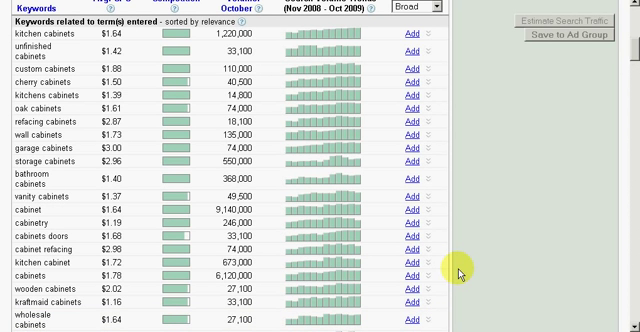
scroll(460, 273, up, 1)
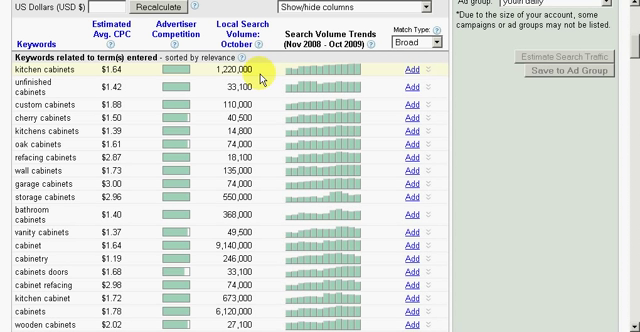
scroll(262, 78, up, 5)
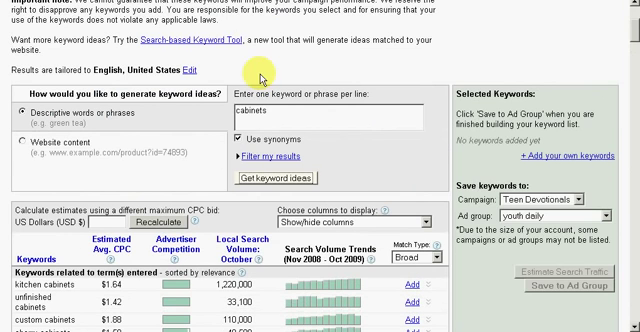
Change the keyword to 'kitchen cabinets' and get new keyword ideas
click(277, 113)
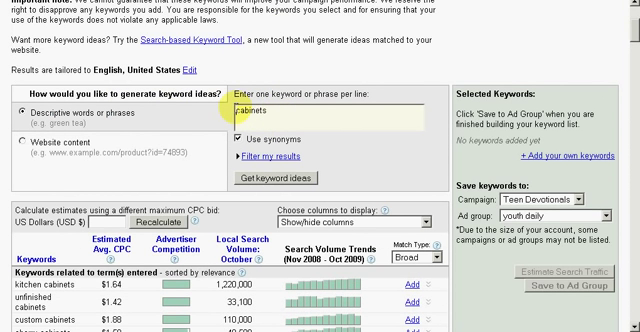
text(kitchen)
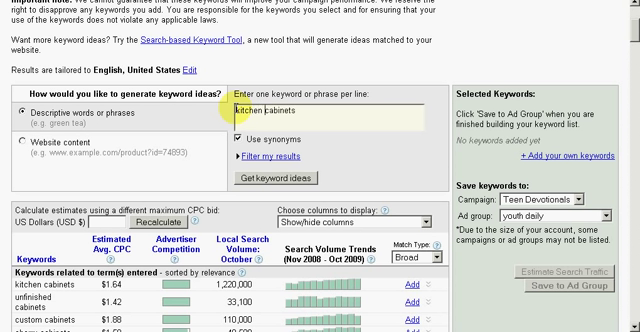
click(270, 180)
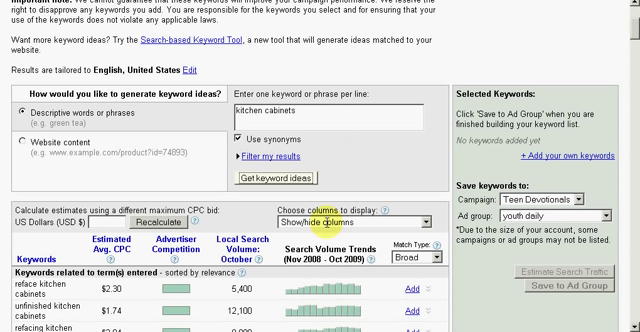
scroll(7, 320, down, 1)
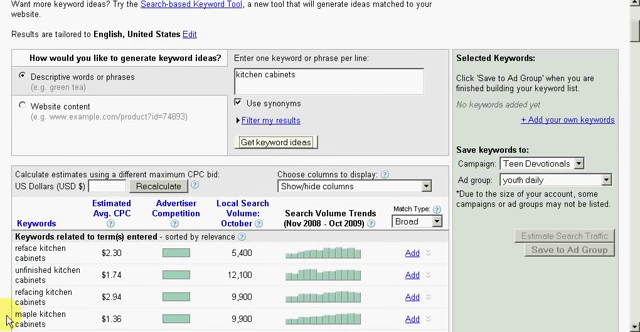
scroll(7, 320, down, 1)
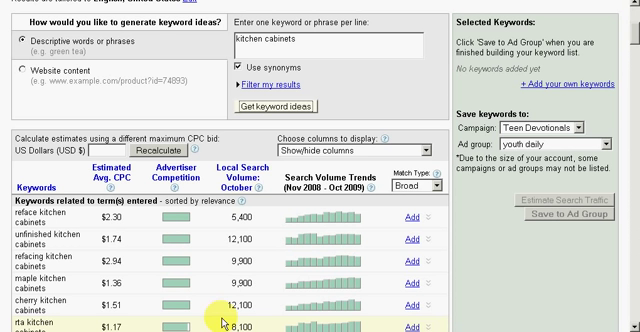
Sort the kitchen cabinets ideas by the Local Search Volume: October column
click(248, 172)
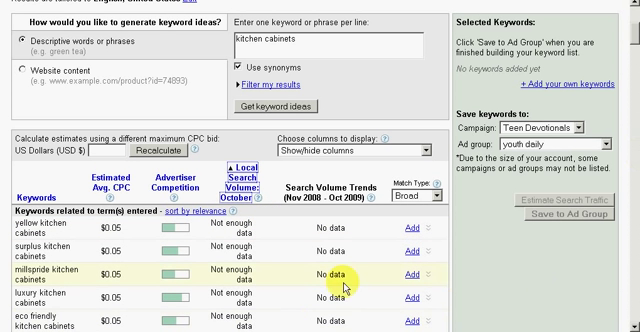
scroll(343, 287, up, 3)
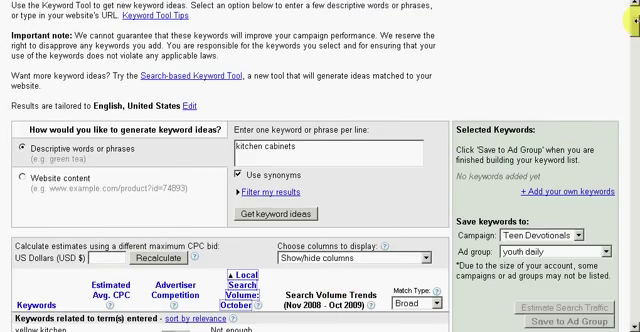
drag(634, 5, 636, 45)
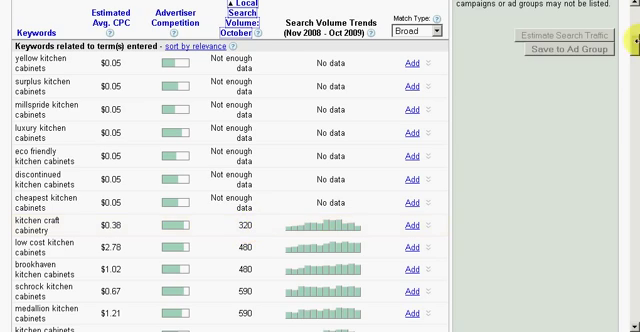
drag(634, 45, 634, 310)
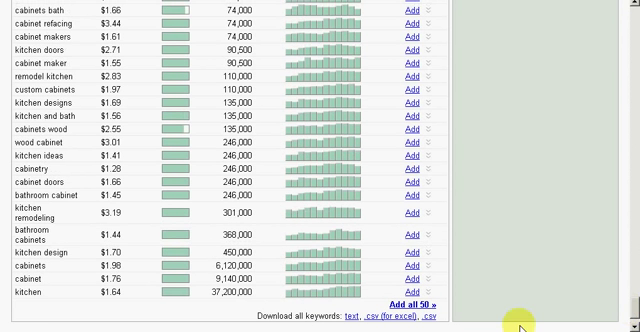